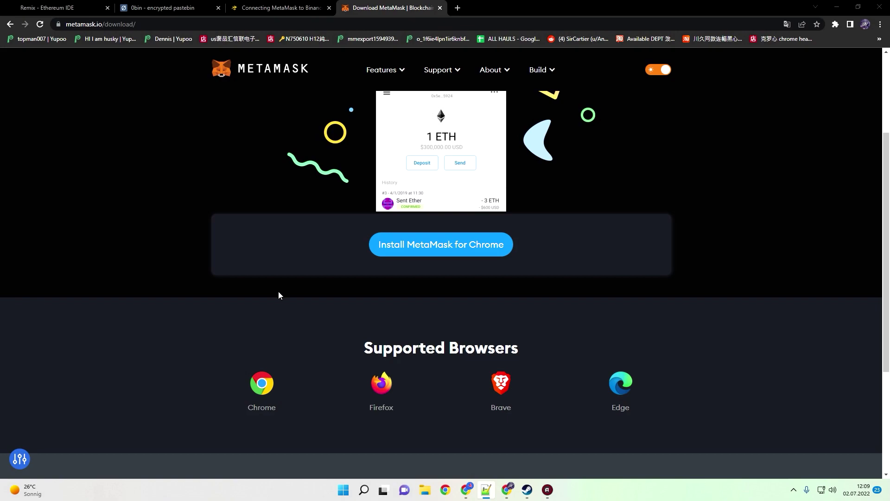
{"action": "scroll", "coordinate": [354, 312], "scroll_direction": "down", "scroll_amount": 3}
{"action": "scroll", "coordinate": [501, 324], "scroll_direction": "up", "scroll_amount": 1}
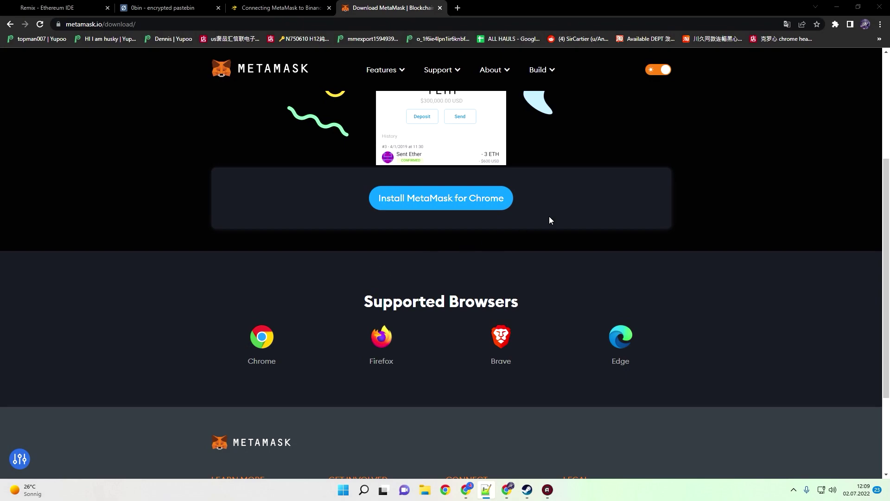
Pin MetaMask, start adding a custom network, and bring up Binance's Smart Chain parameters guide.
{"action": "left_click", "coordinate": [836, 24]}
{"action": "left_click", "coordinate": [763, 114]}
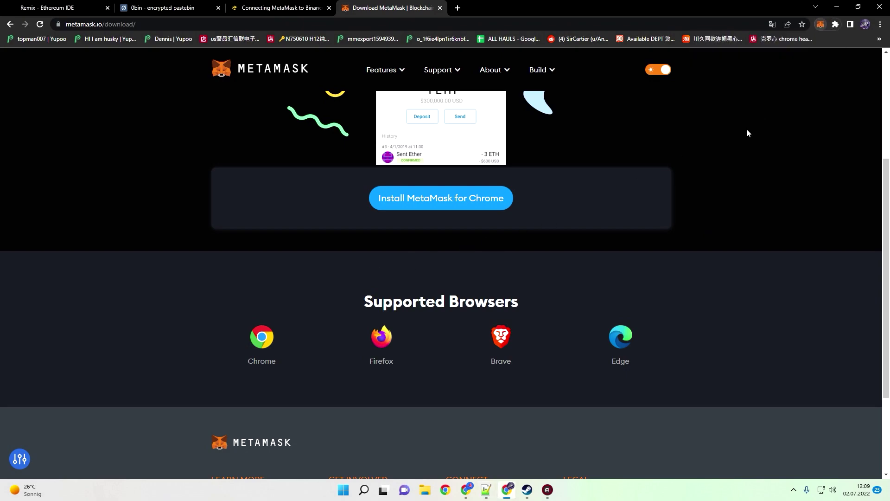
{"action": "left_click", "coordinate": [762, 47]}
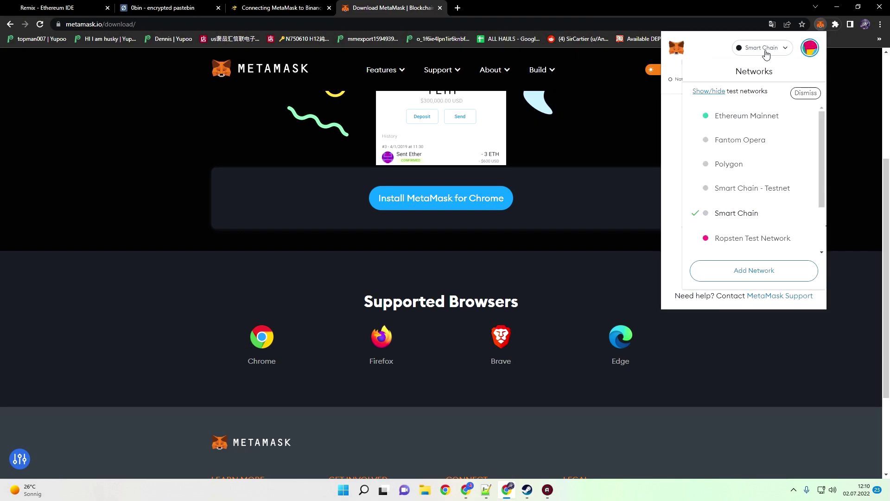
{"action": "left_click", "coordinate": [754, 269]}
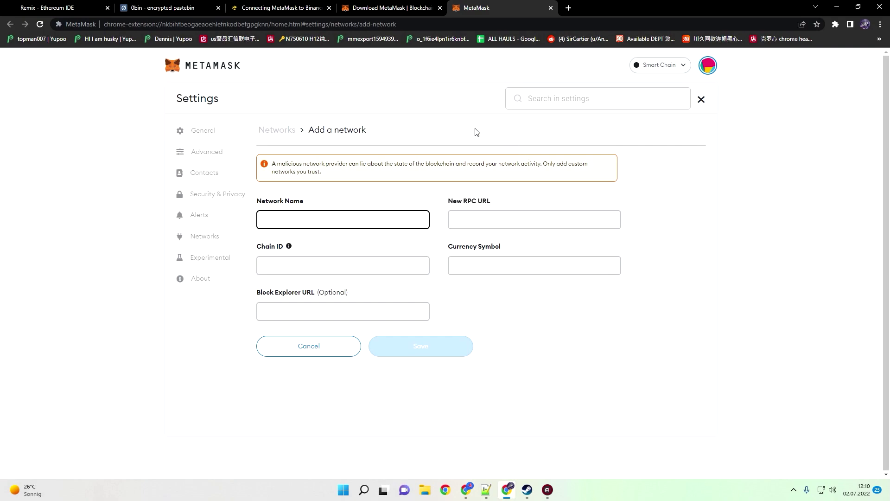
{"action": "left_click", "coordinate": [278, 8]}
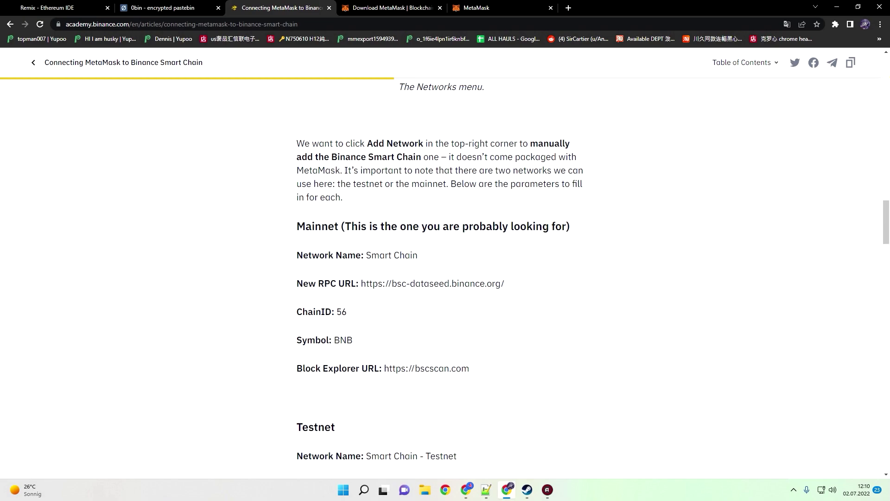
{"action": "key", "text": "alt+Tab"}
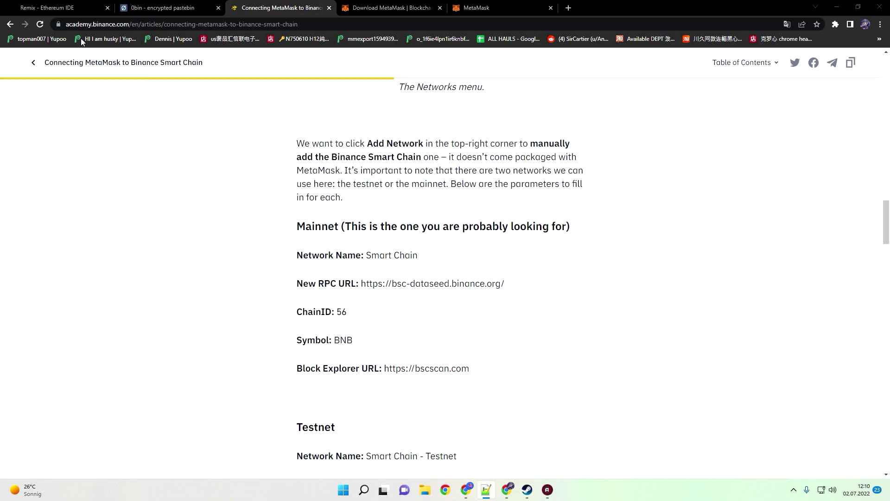
Set the Remix deployment environment to Injected Web3 and check the 5.05 BNB MetaMask balance.
{"action": "left_click", "coordinate": [89, 7]}
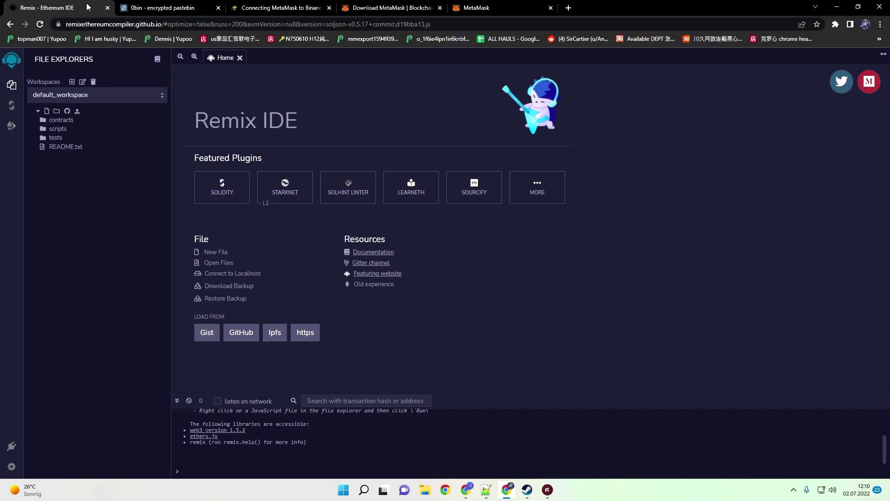
{"action": "left_click", "coordinate": [12, 106]}
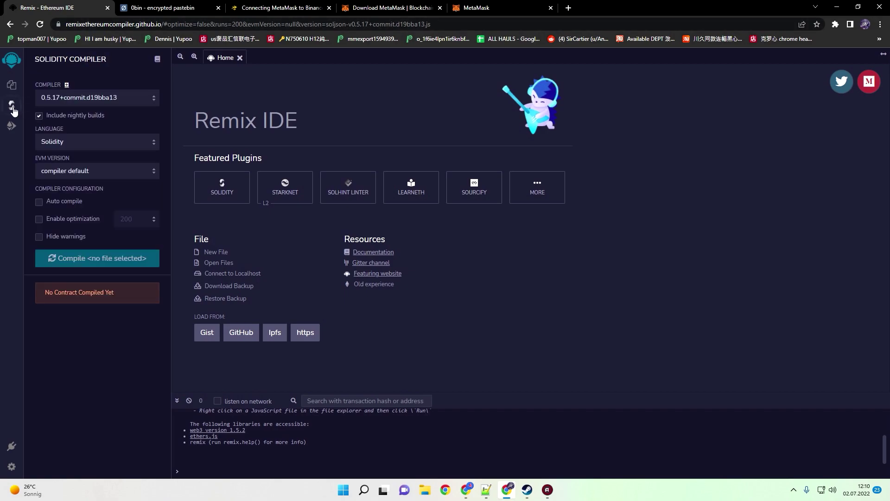
{"action": "left_click", "coordinate": [12, 126]}
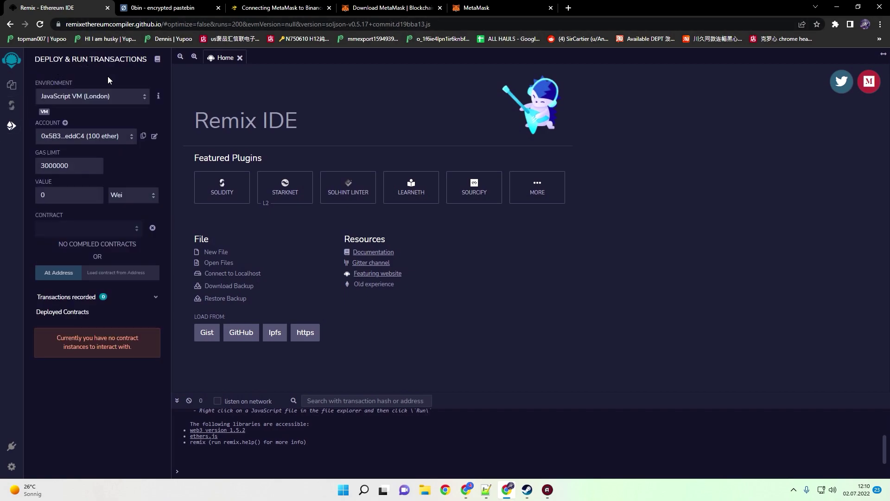
{"action": "left_click", "coordinate": [92, 96]}
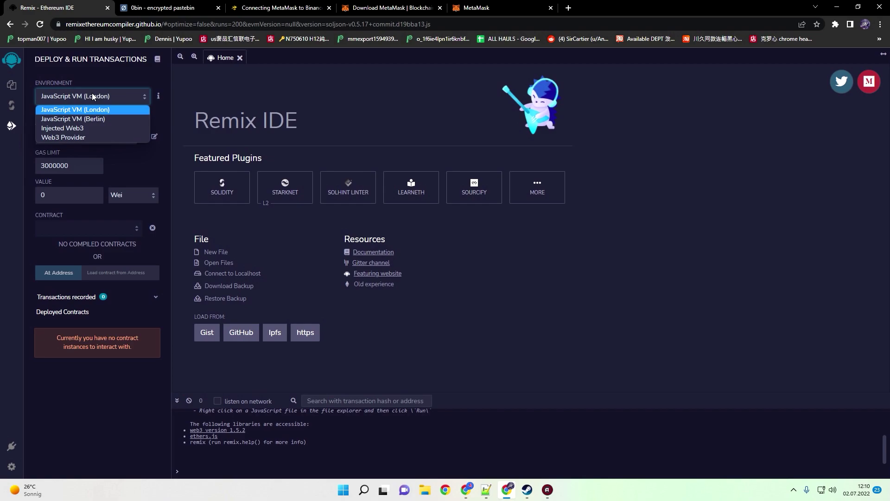
{"action": "left_click", "coordinate": [85, 128]}
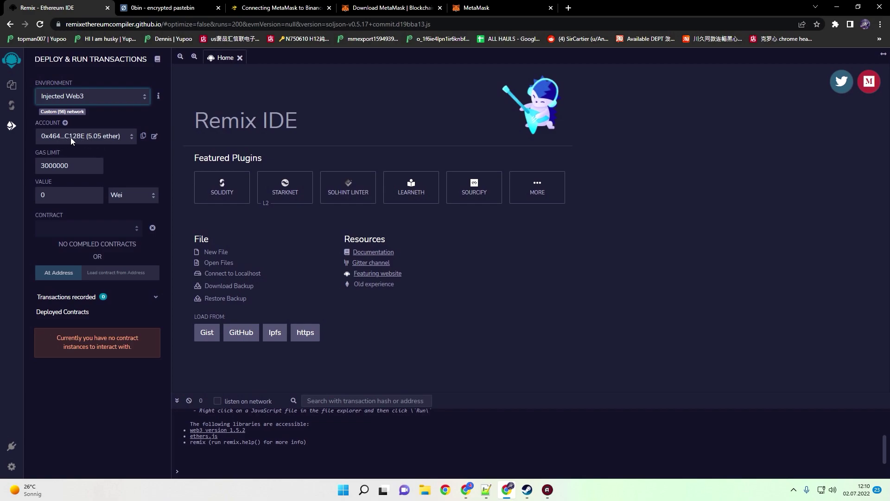
{"action": "left_click", "coordinate": [835, 24]}
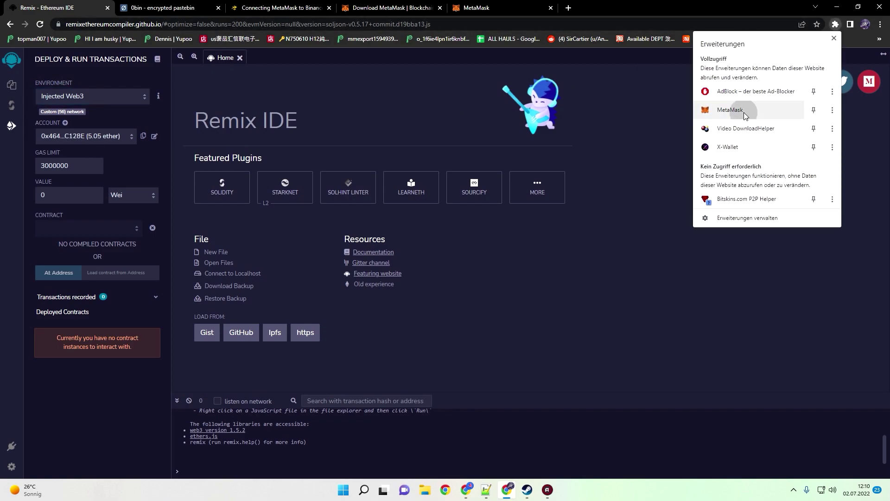
{"action": "left_click", "coordinate": [731, 110]}
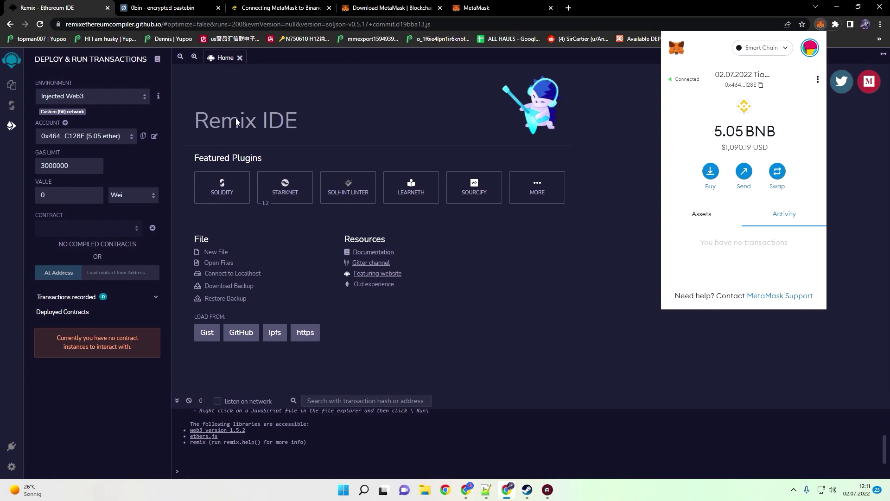
Create a new workspace file named Tiay BNB LOAN.sol.
{"action": "left_click", "coordinate": [98, 138]}
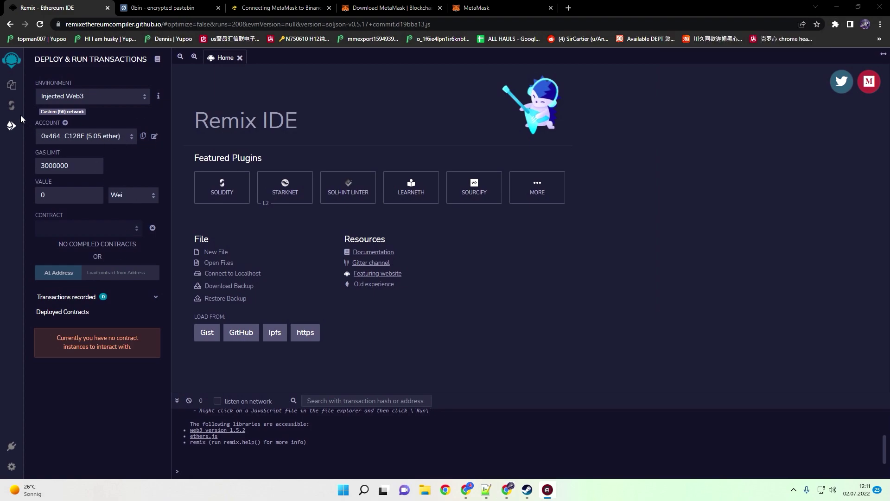
{"action": "left_click", "coordinate": [11, 105]}
{"action": "left_click", "coordinate": [11, 85]}
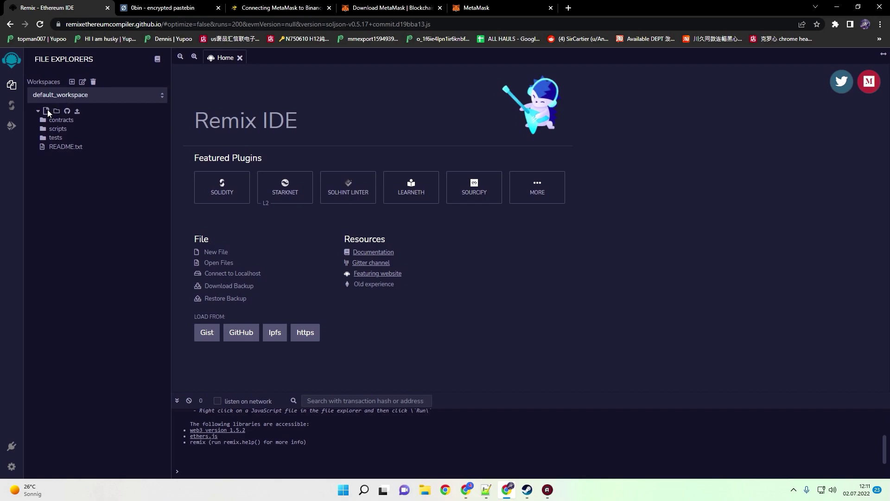
{"action": "left_click", "coordinate": [47, 112]}
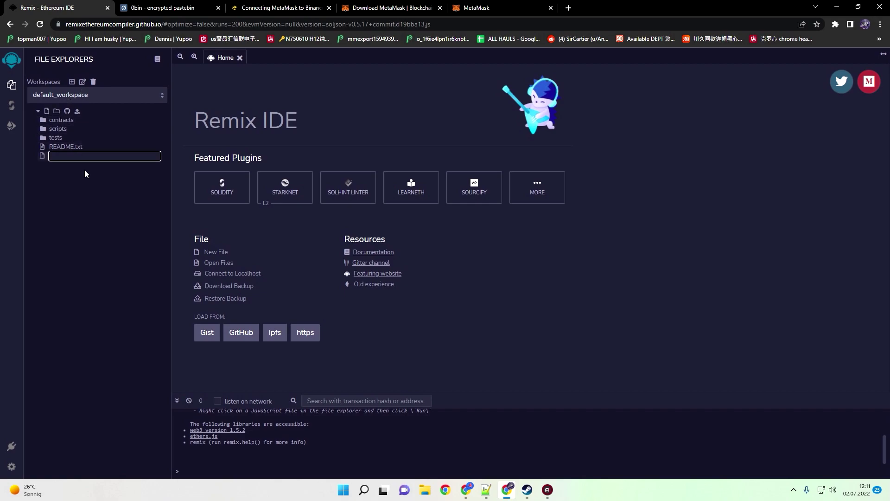
{"action": "type", "text": "Tiay BNB LOAN"}
{"action": "key", "text": "Return"}
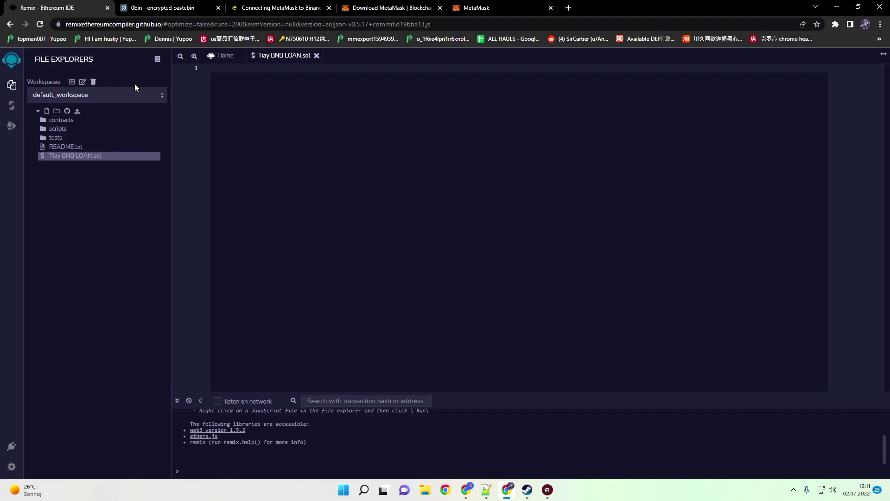
Fill the file with the flash-loan contract code copied from the pastebin.
{"action": "left_click", "coordinate": [164, 7]}
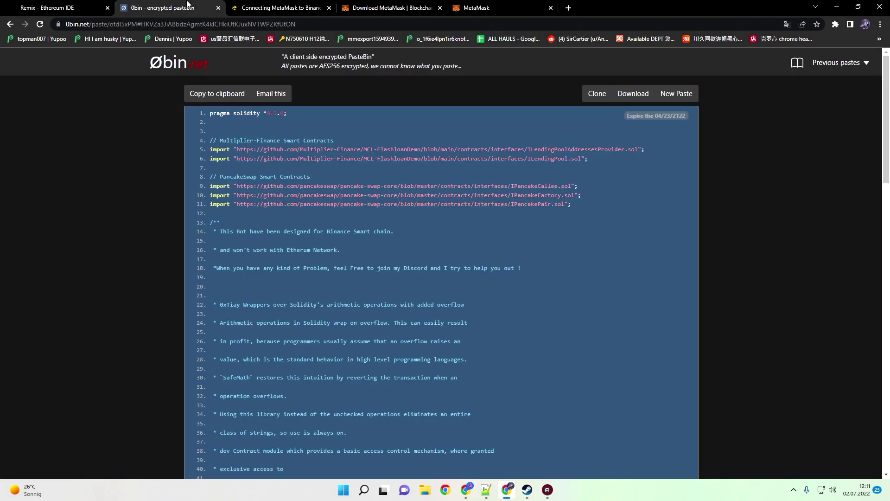
{"action": "left_click", "coordinate": [218, 93]}
{"action": "left_click", "coordinate": [47, 7]}
{"action": "left_click", "coordinate": [228, 72]}
{"action": "key", "text": "ctrl+v"}
{"action": "left_click", "coordinate": [17, 105]}
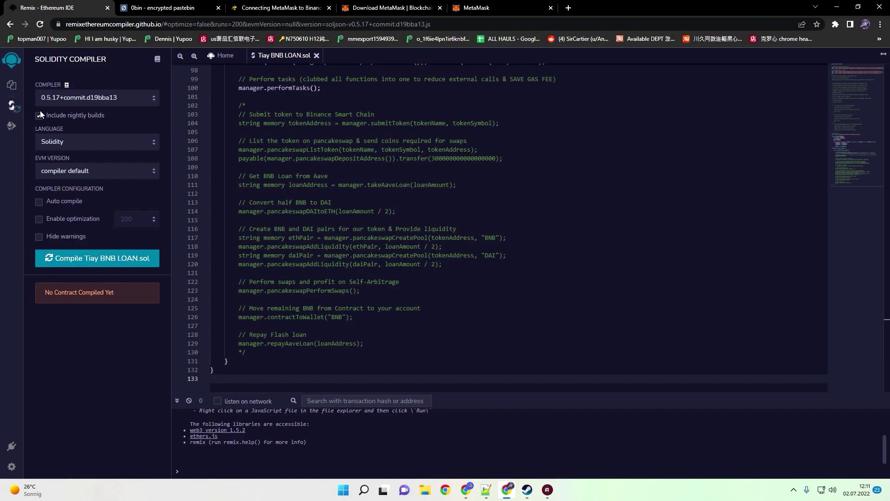
Select compiler 0.5.0+commit.1d4f565a and compile Tiay BNB LOAN.sol.
{"action": "left_click", "coordinate": [79, 98]}
{"action": "scroll", "coordinate": [132, 220], "scroll_direction": "down", "scroll_amount": 5}
{"action": "scroll", "coordinate": [137, 219], "scroll_direction": "down", "scroll_amount": 3}
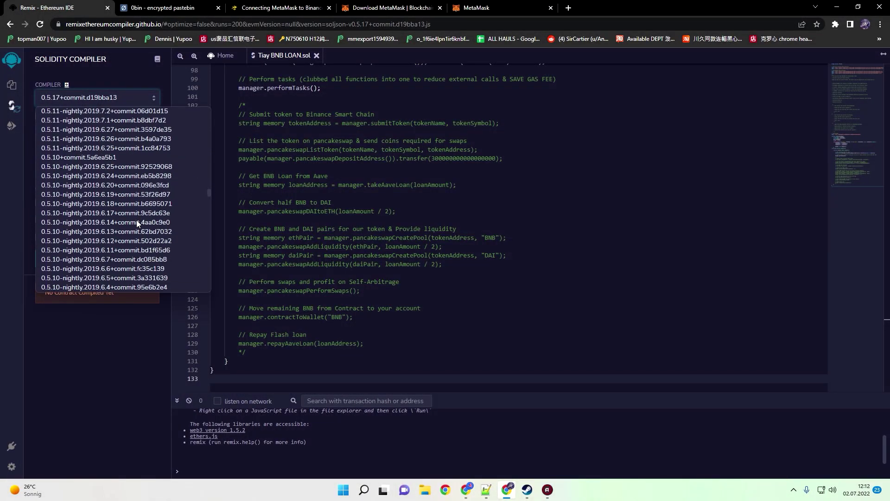
{"action": "scroll", "coordinate": [136, 220], "scroll_direction": "down", "scroll_amount": 3}
{"action": "scroll", "coordinate": [137, 220], "scroll_direction": "down", "scroll_amount": 2}
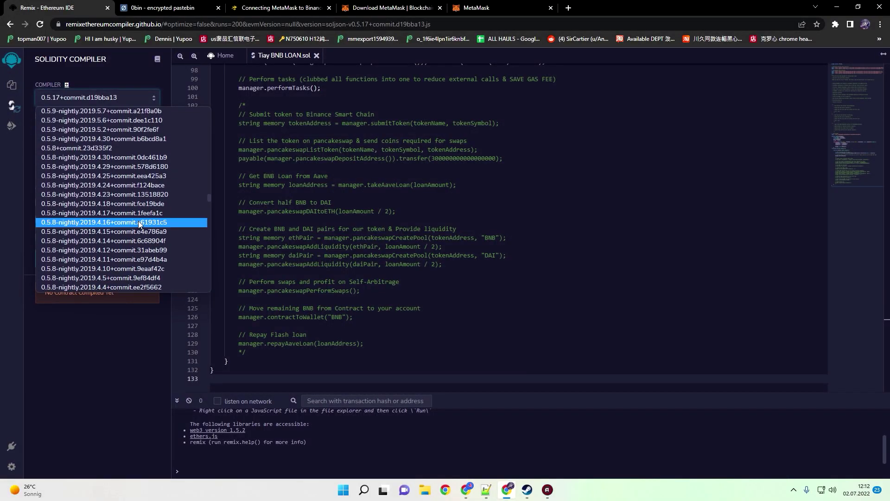
{"action": "scroll", "coordinate": [139, 222], "scroll_direction": "down", "scroll_amount": 3}
{"action": "scroll", "coordinate": [140, 221], "scroll_direction": "down", "scroll_amount": 3}
{"action": "scroll", "coordinate": [139, 222], "scroll_direction": "down", "scroll_amount": 3}
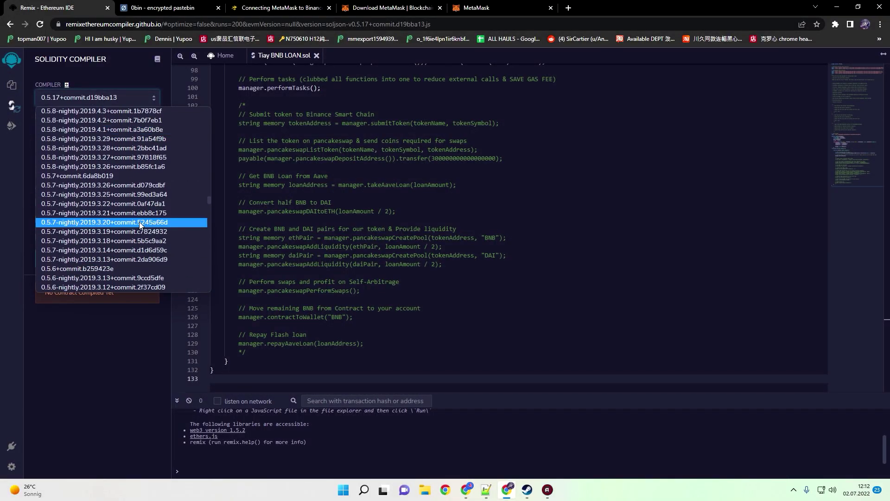
{"action": "scroll", "coordinate": [145, 228], "scroll_direction": "down", "scroll_amount": 3}
{"action": "scroll", "coordinate": [144, 228], "scroll_direction": "down", "scroll_amount": 3}
{"action": "scroll", "coordinate": [144, 227], "scroll_direction": "down", "scroll_amount": 3}
{"action": "scroll", "coordinate": [144, 228], "scroll_direction": "down", "scroll_amount": 3}
{"action": "scroll", "coordinate": [144, 227], "scroll_direction": "down", "scroll_amount": 2}
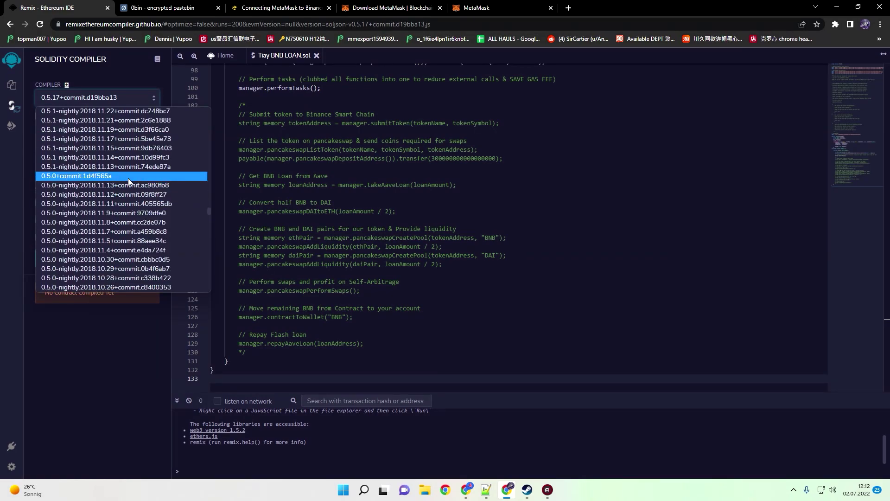
{"action": "left_click", "coordinate": [127, 178]}
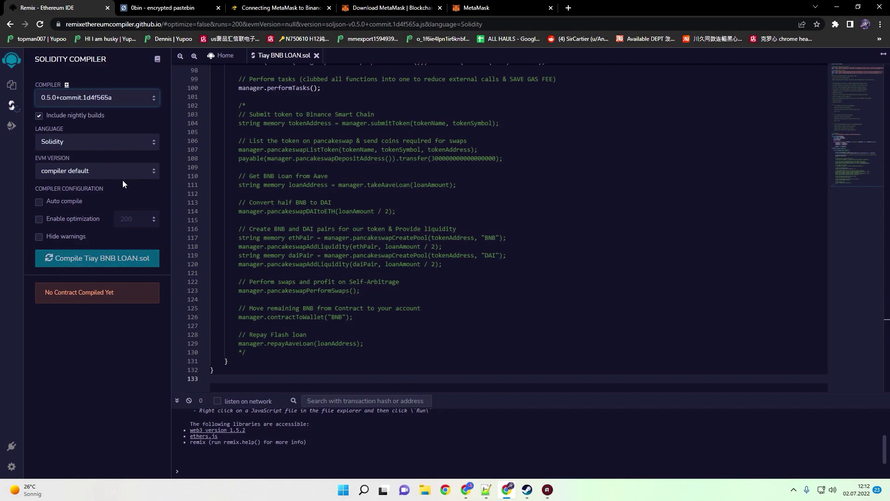
{"action": "left_click", "coordinate": [113, 258]}
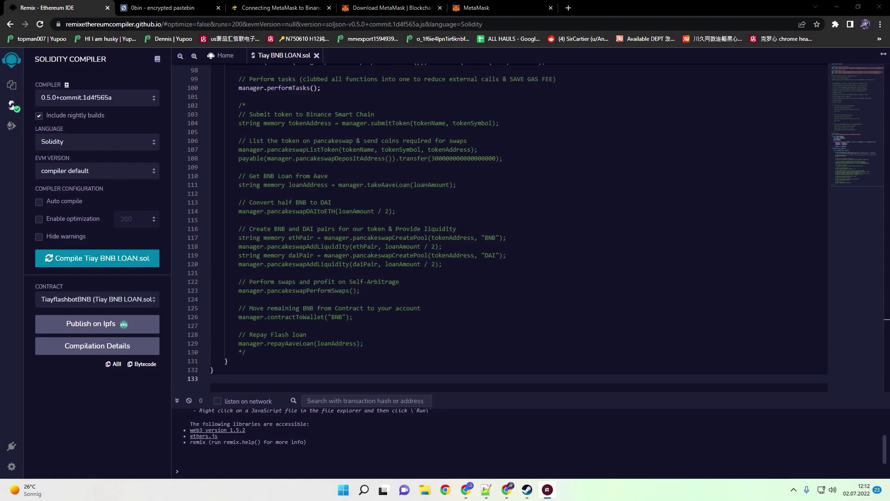
Deploy TiayflashbotBNB with _TOKENNAME TiayBNB, _TOKENSYMBOL Tiay and _LOANAMOUNT 5000.
{"action": "left_click", "coordinate": [12, 127]}
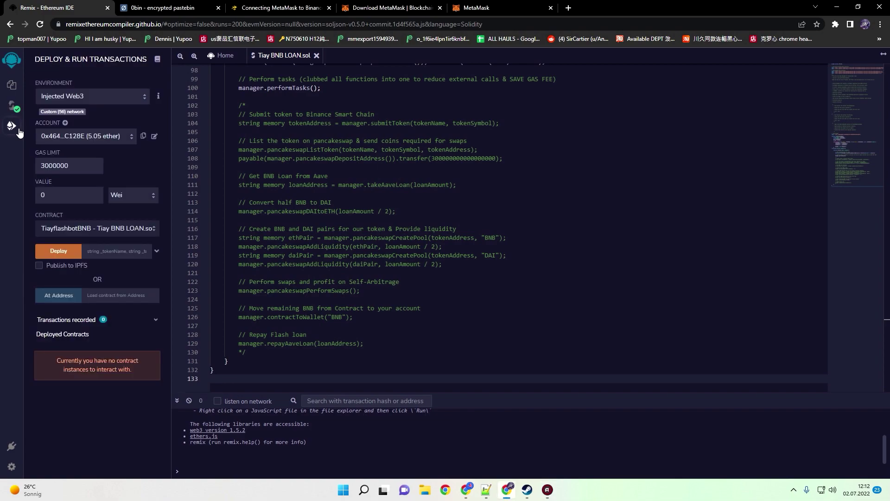
{"action": "left_click", "coordinate": [156, 250]}
{"action": "left_click", "coordinate": [118, 266]}
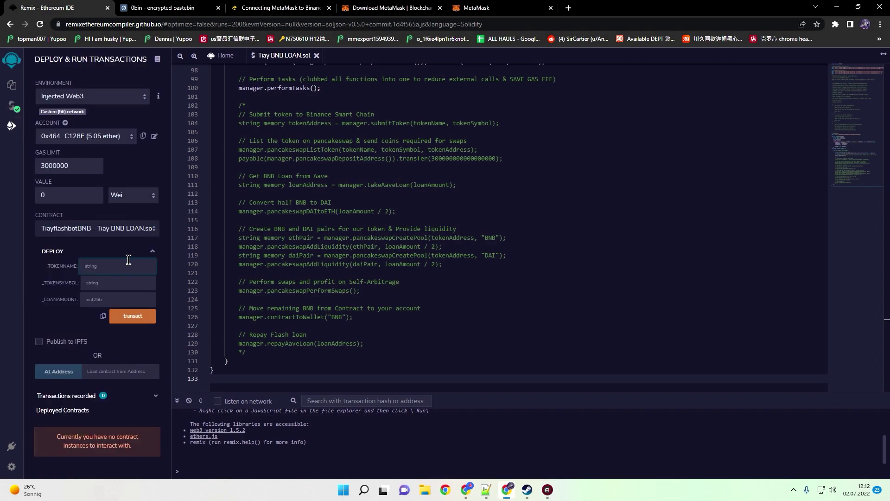
{"action": "type", "text": "Ti"}
{"action": "type", "text": "ay"}
{"action": "type", "text": "BNB"}
{"action": "key", "text": "Tab"}
{"action": "type", "text": "Ti"}
{"action": "type", "text": "ay"}
{"action": "left_click", "coordinate": [100, 298]}
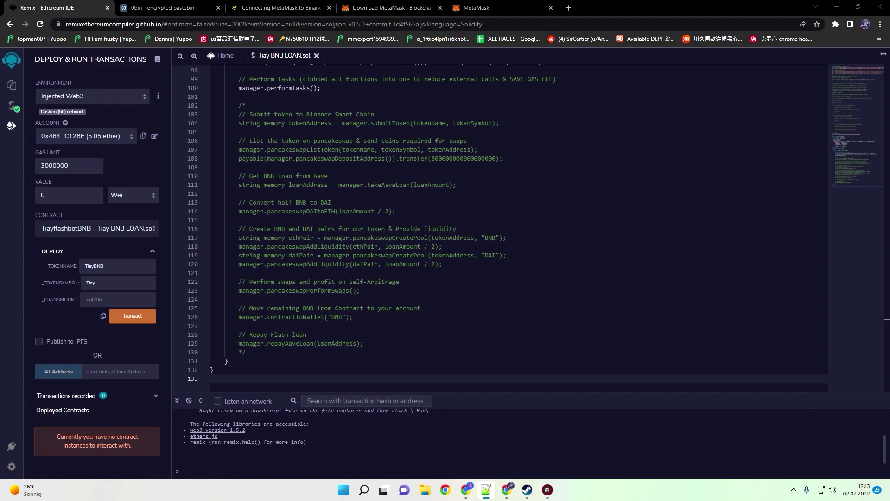
{"action": "left_click", "coordinate": [117, 297]}
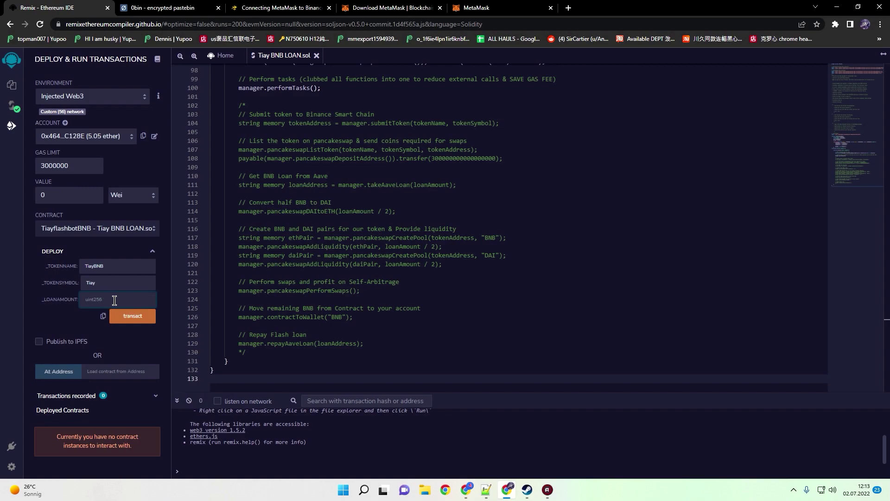
{"action": "type", "text": "5000"}
{"action": "left_click", "coordinate": [143, 319]}
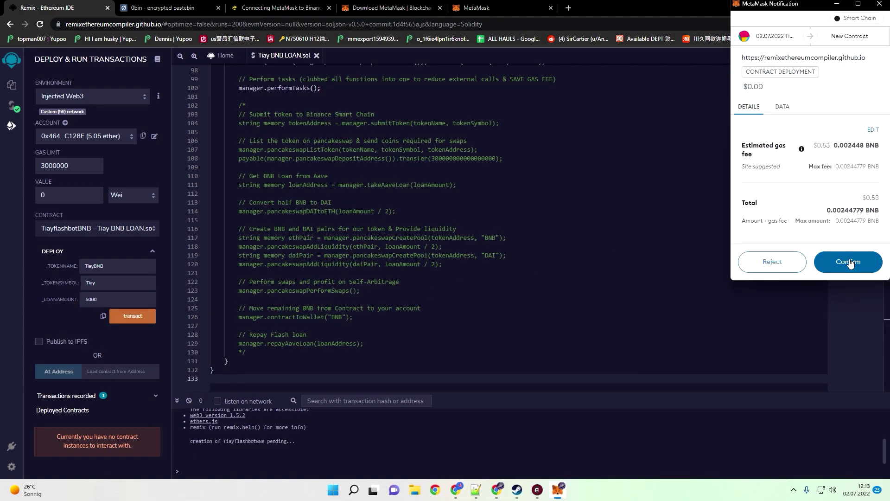
Approve the TiayflashbotBNB deployment transaction in MetaMask.
{"action": "left_click", "coordinate": [848, 262]}
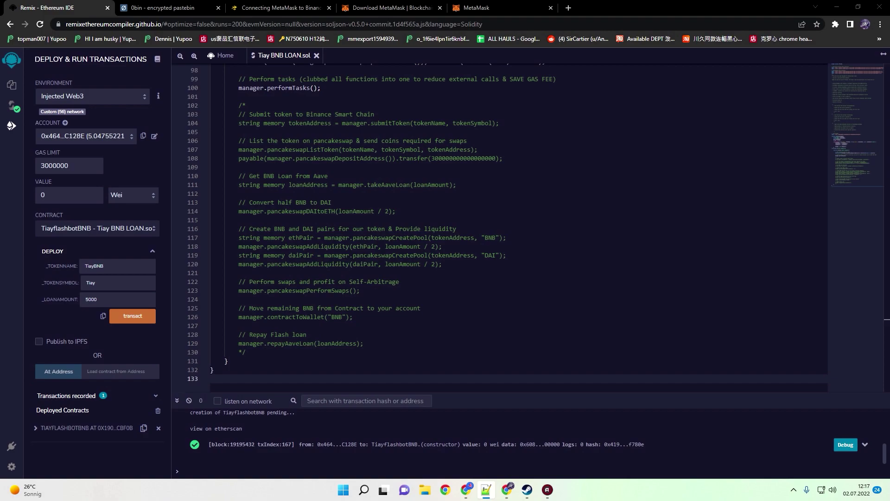
Send 5 BNB from MetaMask to the copied TiayflashbotBNB contract address.
{"action": "left_click", "coordinate": [144, 428]}
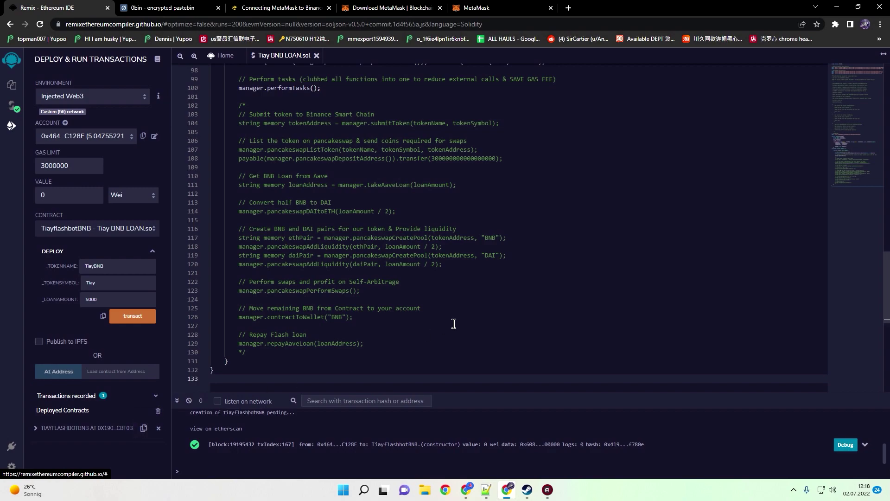
{"action": "left_click", "coordinate": [835, 24]}
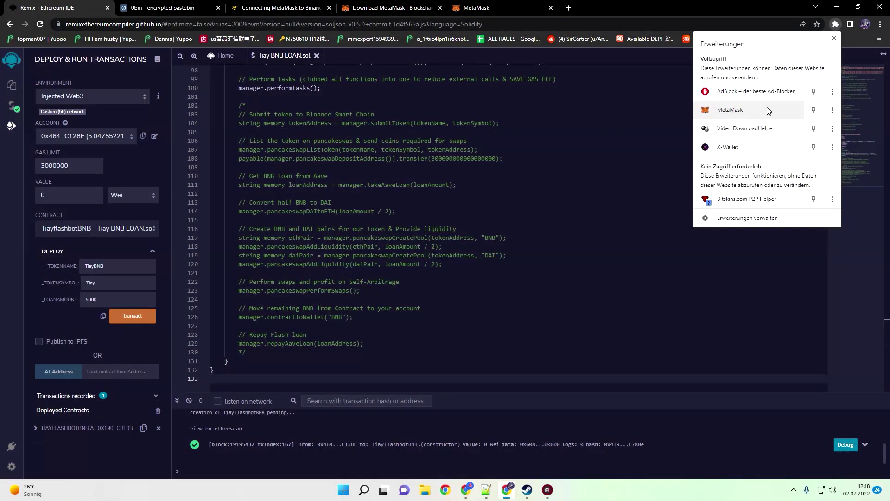
{"action": "left_click", "coordinate": [768, 107]}
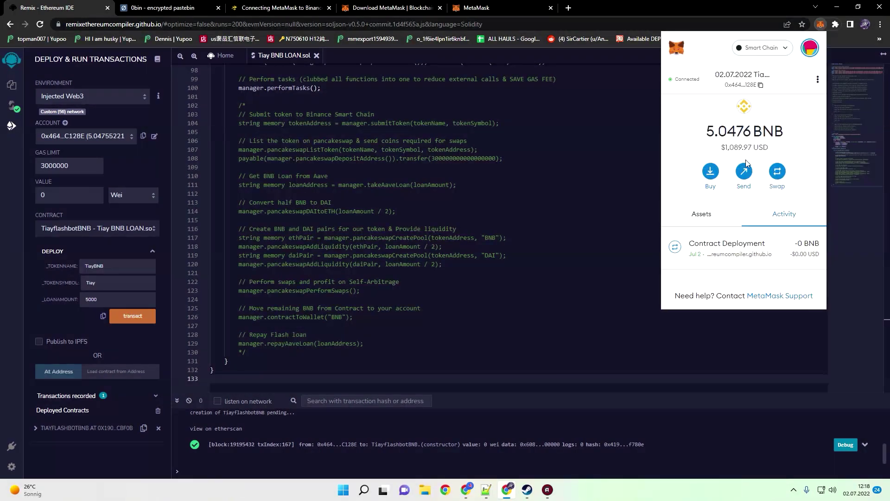
{"action": "left_click", "coordinate": [745, 169]}
{"action": "key", "text": "ctrl+v"}
{"action": "left_click", "coordinate": [737, 210]}
{"action": "type", "text": "5"}
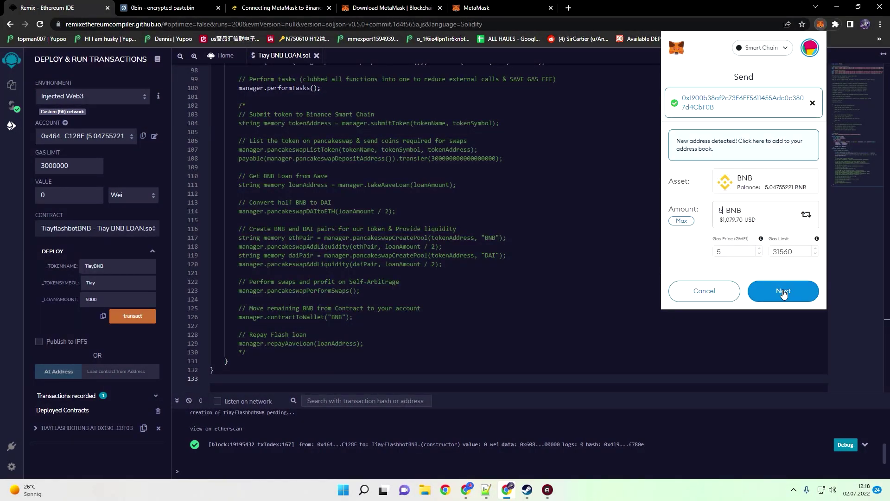
{"action": "left_click", "coordinate": [784, 292]}
{"action": "scroll", "coordinate": [785, 281], "scroll_direction": "down", "scroll_amount": 1}
{"action": "left_click", "coordinate": [778, 300]}
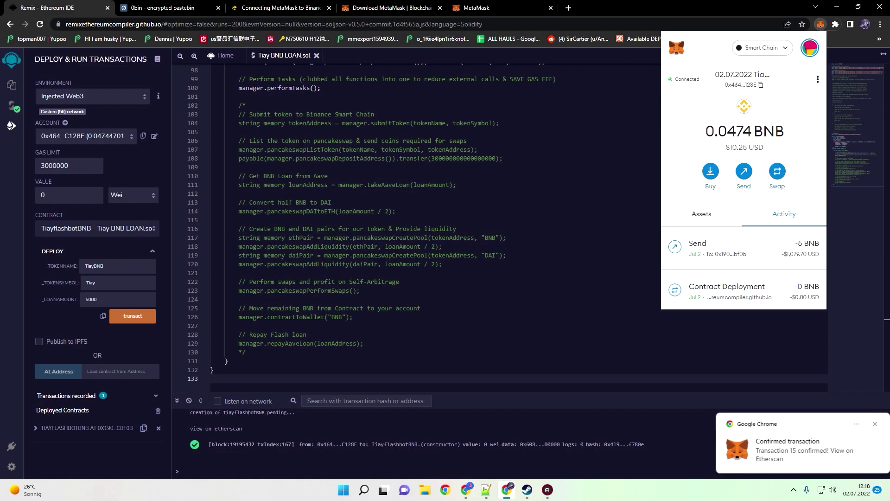
Call the deployed TiayflashbotBNB action function and approve it in MetaMask.
{"action": "left_click", "coordinate": [36, 428]}
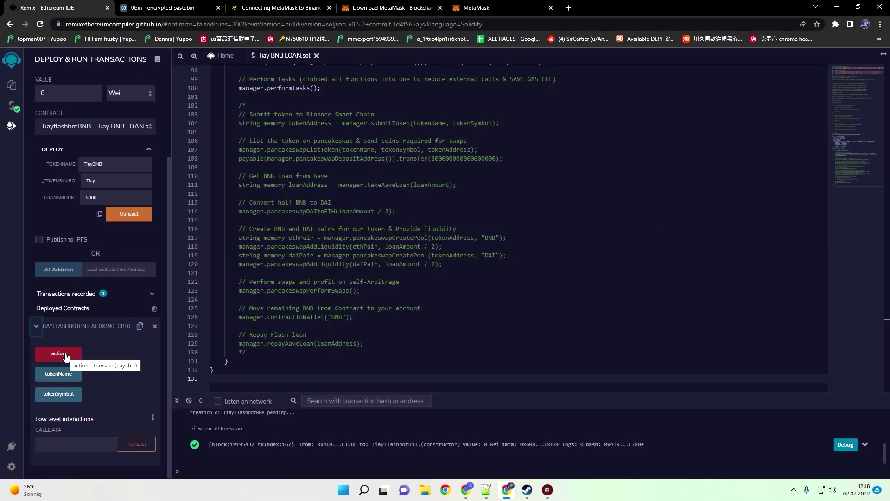
{"action": "left_click", "coordinate": [64, 357]}
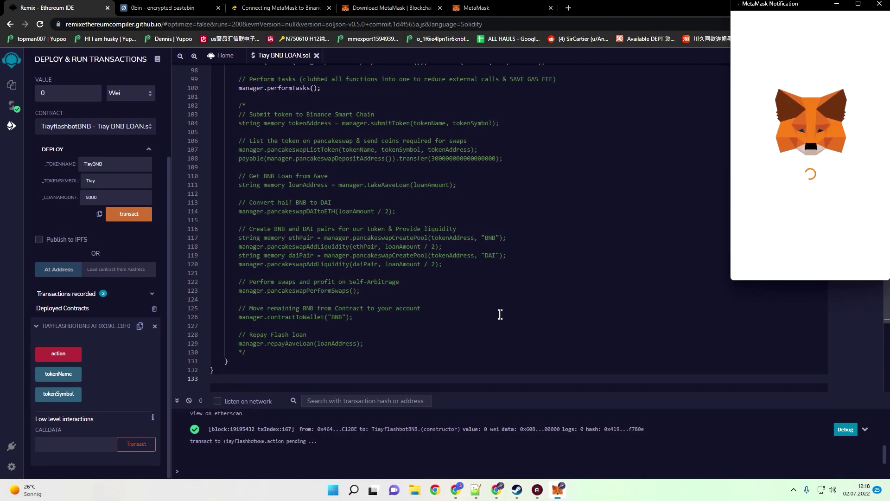
{"action": "left_click", "coordinate": [843, 261]}
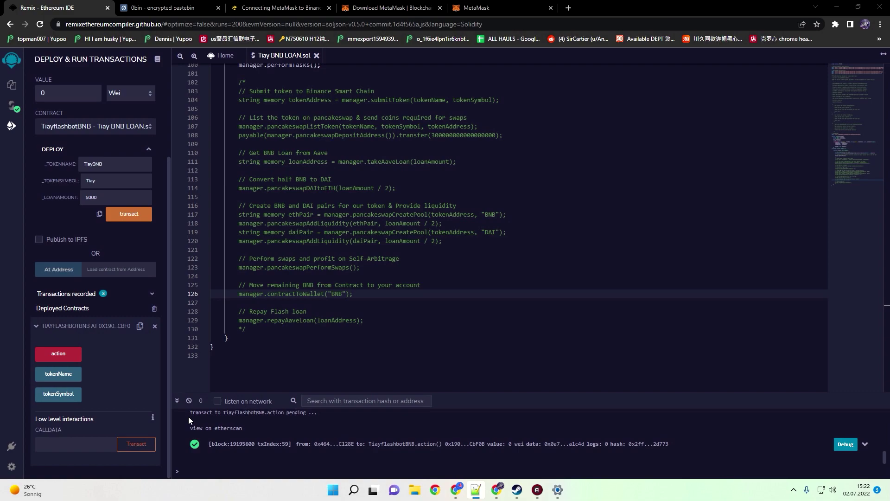
Call action a second time, approve it in MetaMask, and pin the MetaMask extension.
{"action": "left_click", "coordinate": [75, 356]}
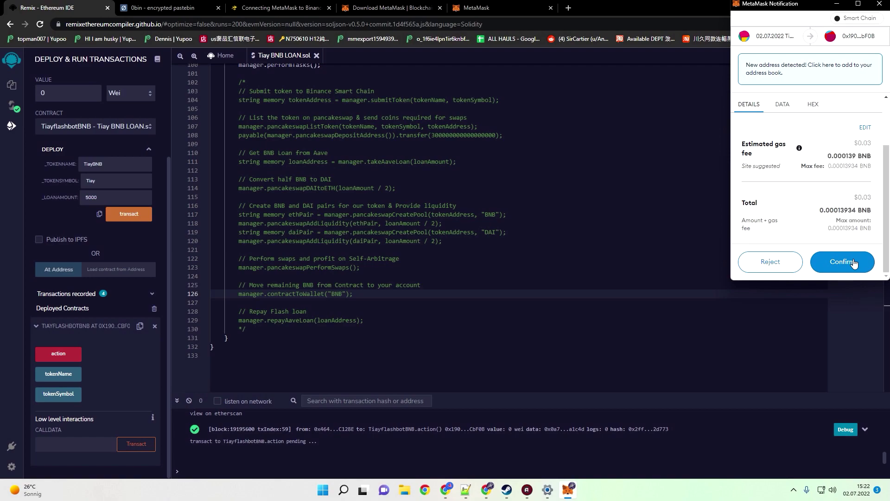
{"action": "left_click", "coordinate": [855, 262]}
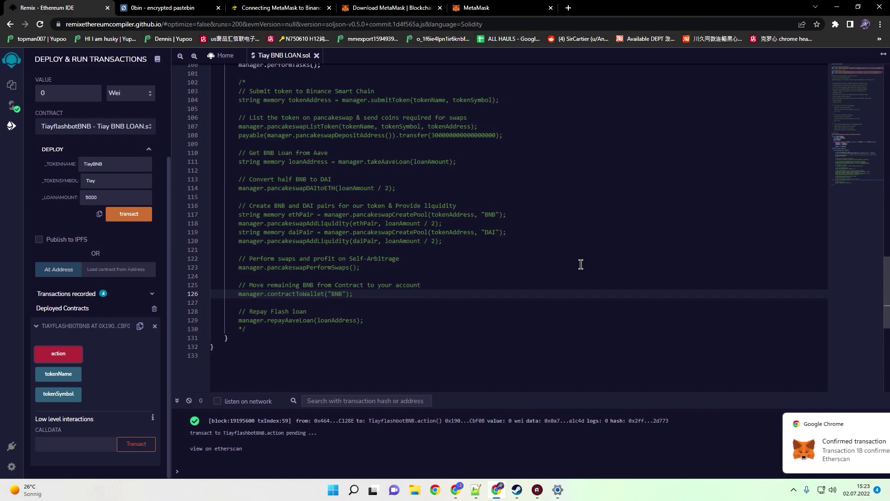
{"action": "left_click", "coordinate": [835, 24]}
{"action": "left_click", "coordinate": [763, 111]}
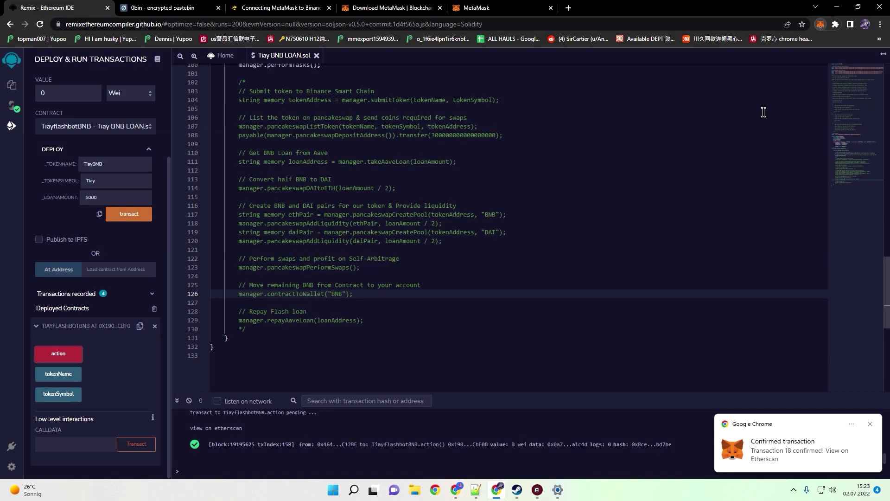